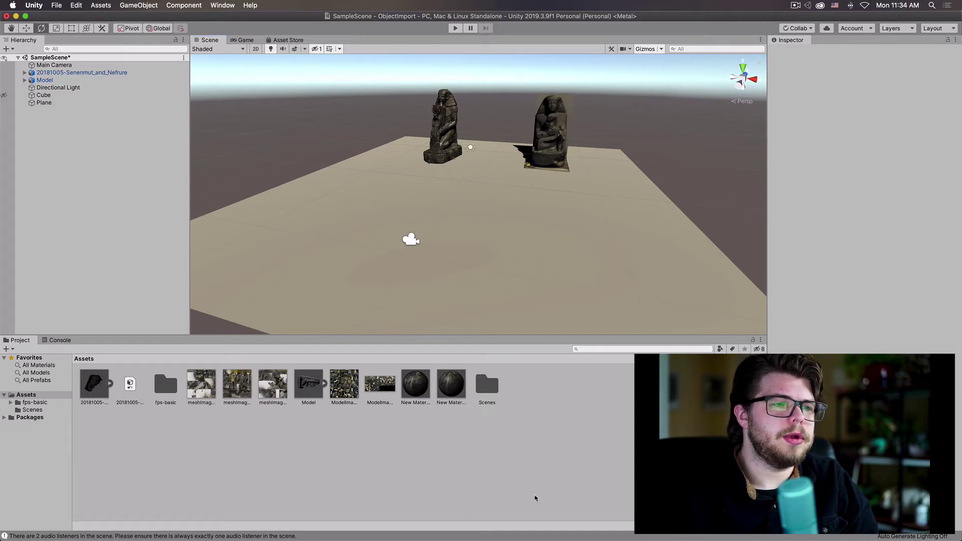
Place the FirstPerson-AIO prefab from the fps-basic assets folder onto the plane in front of the two statues
click(517, 439)
click(178, 396)
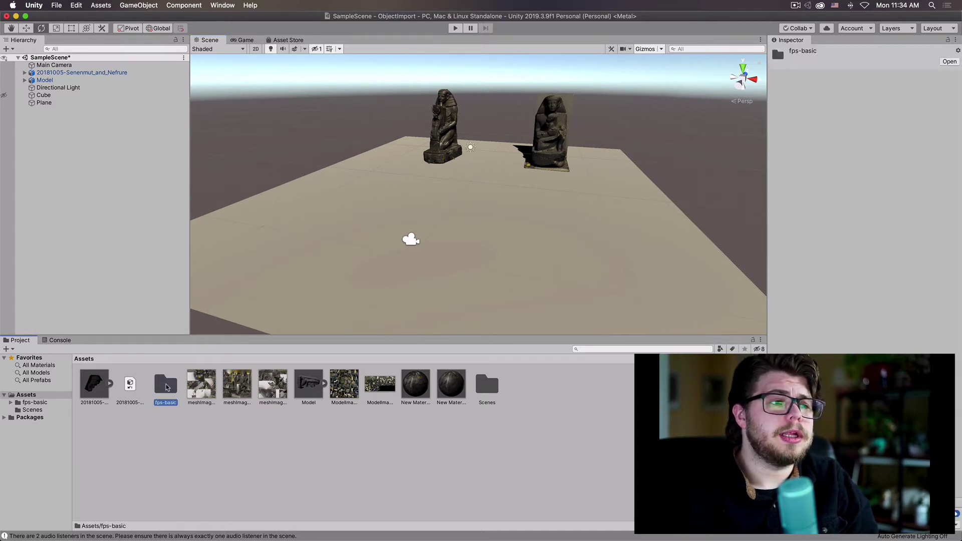
double_click(166, 388)
click(129, 385)
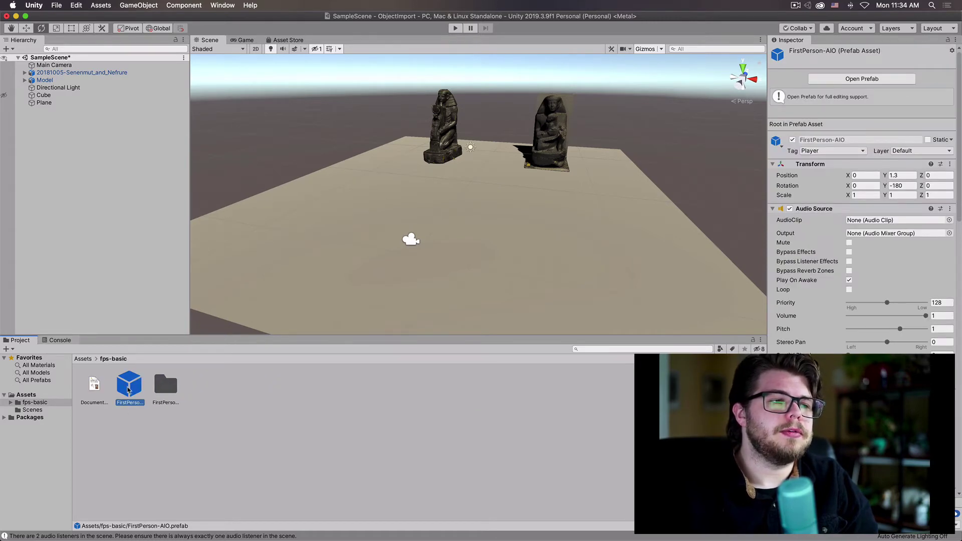
drag(128, 390, 483, 226)
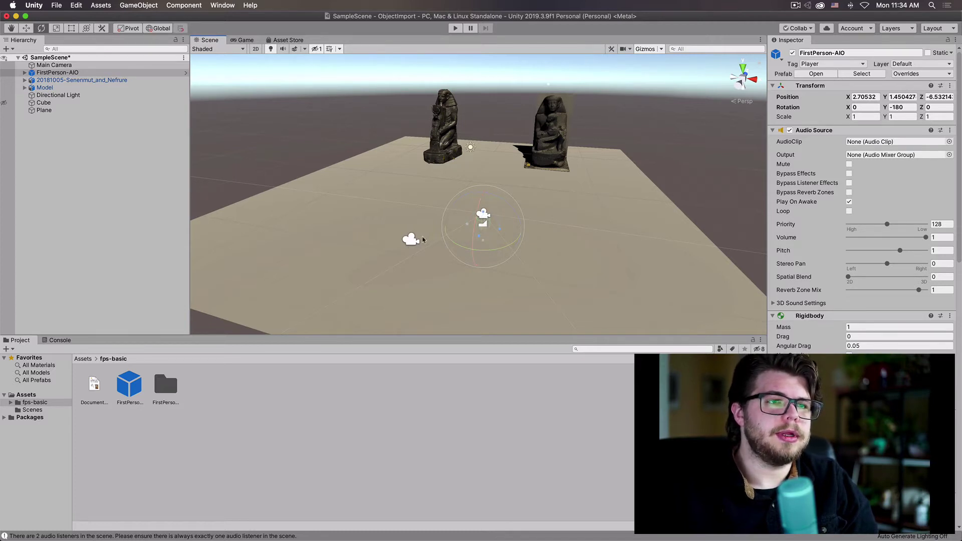
Delete the Main Camera from the scene so that only the first-person controller's camera is left
click(411, 240)
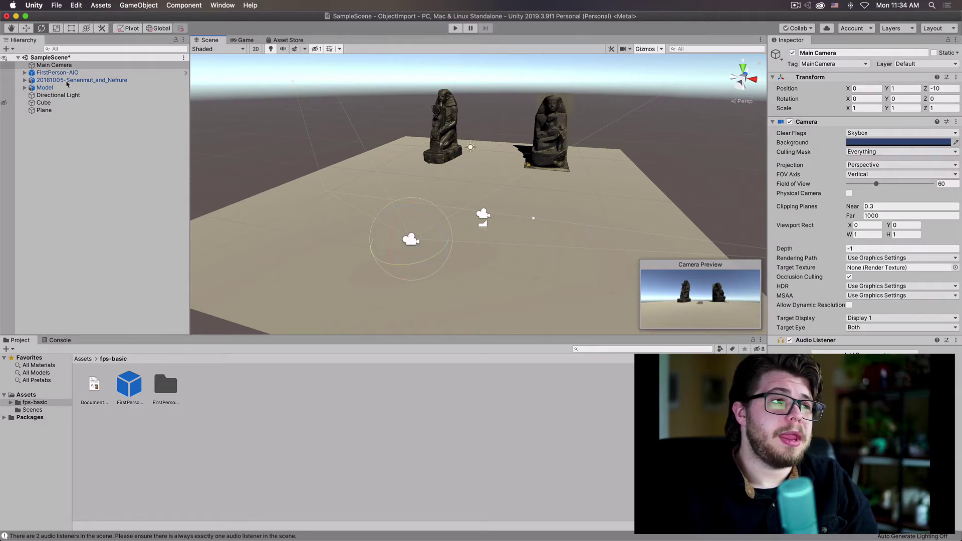
right_click(82, 66)
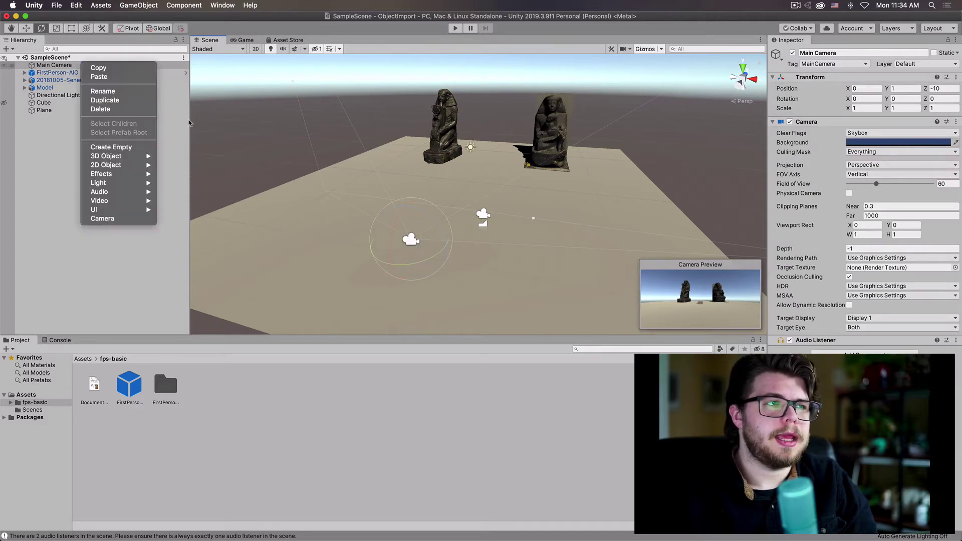
click(100, 108)
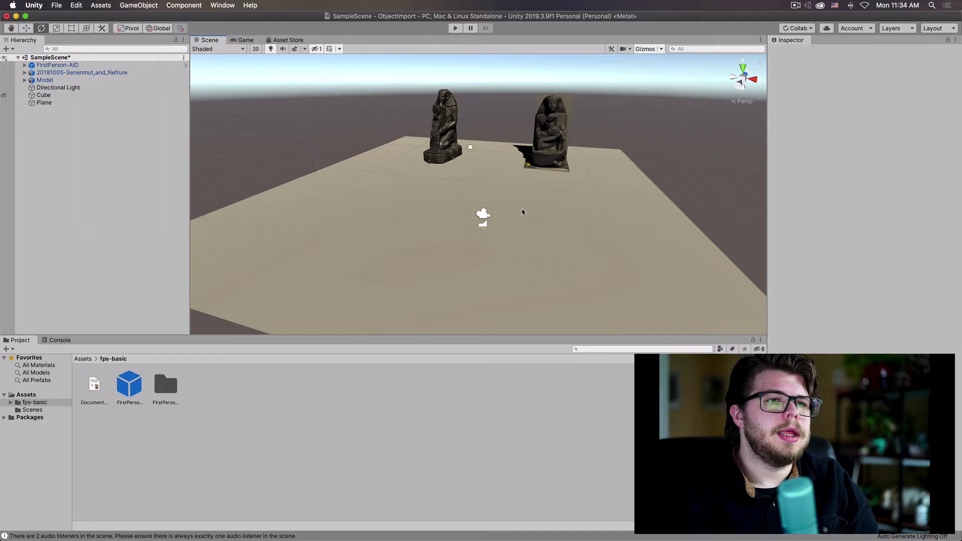
Move the FirstPerson-AIO object vertically to a Y position of about 1.3 so it stands on the plane
scroll(495, 253, up, 2)
click(484, 224)
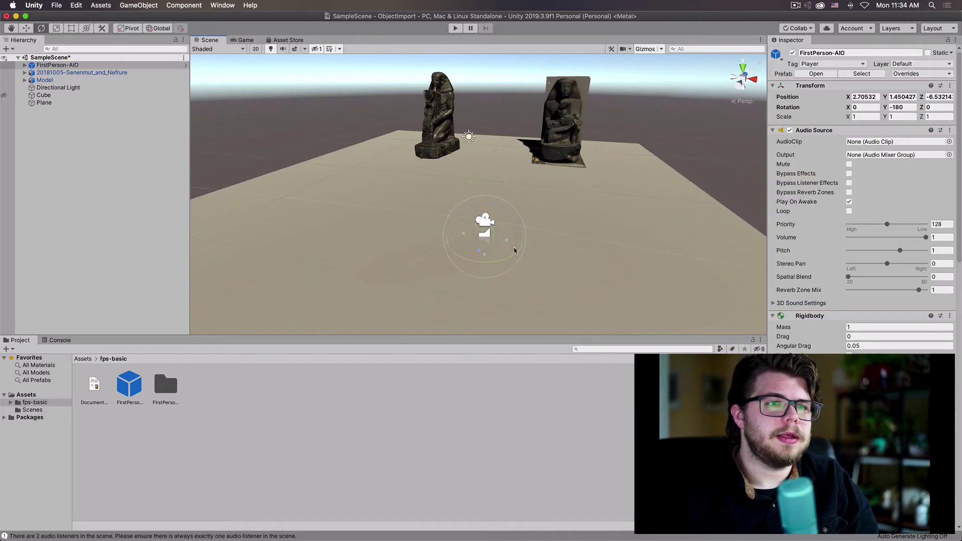
scroll(514, 250, up, 5)
scroll(515, 250, down, 3)
middle_drag(523, 196, 504, 245)
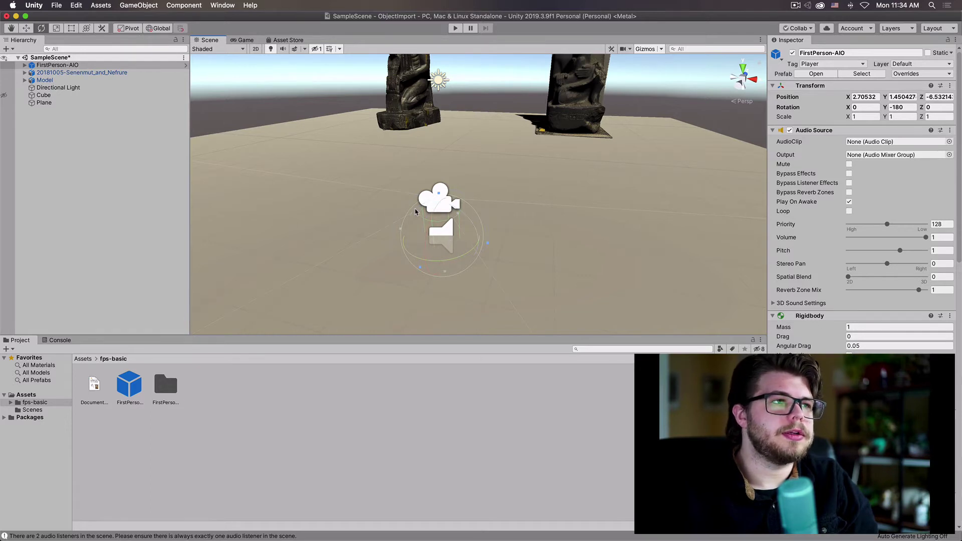
key(w)
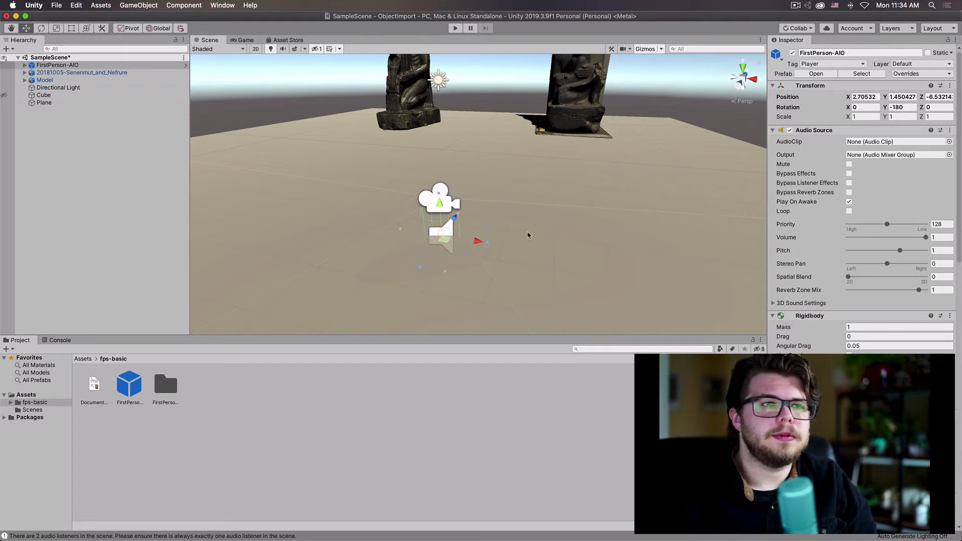
drag(443, 207, 436, 162)
scroll(456, 211, down, 2)
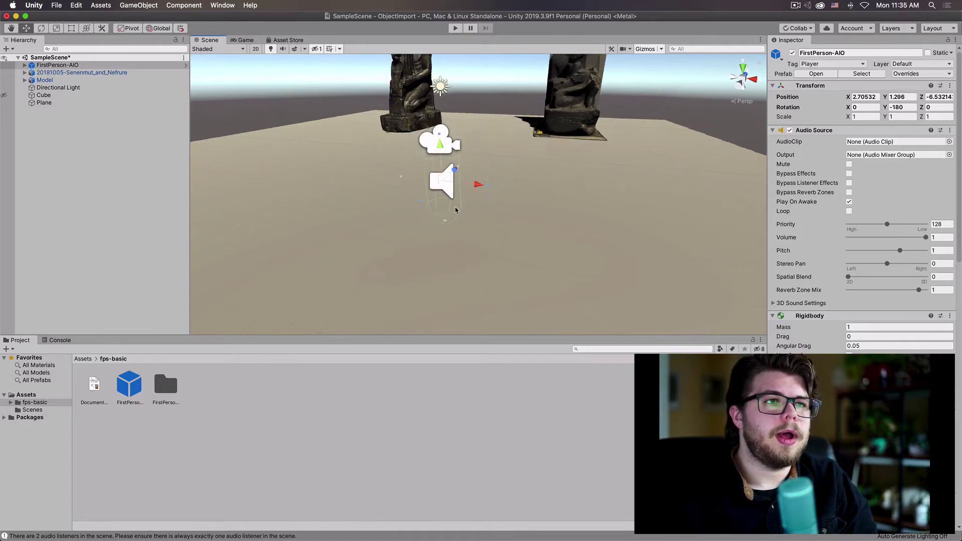
Rotate the FirstPerson-AIO object about its Y axis to about -373 degrees so it faces the statues
scroll(455, 211, down, 3)
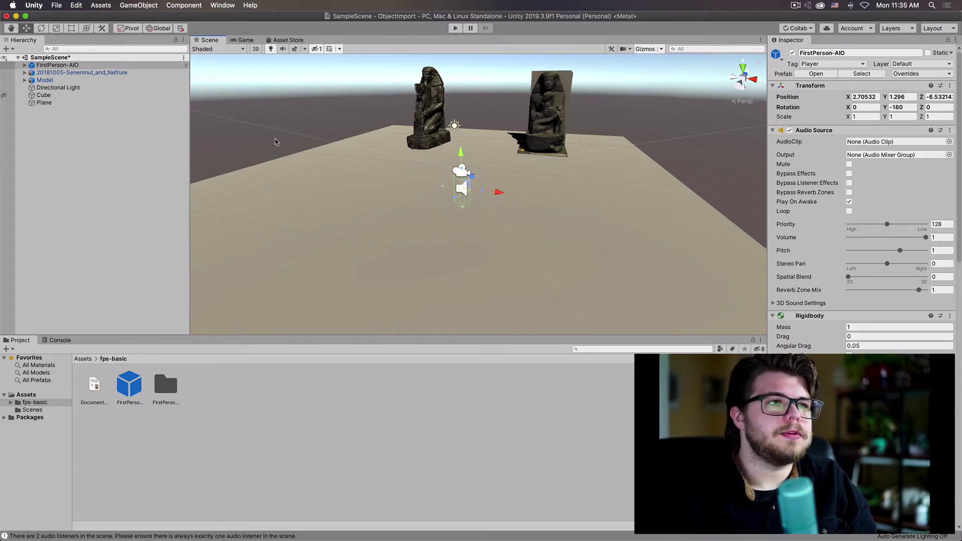
click(41, 29)
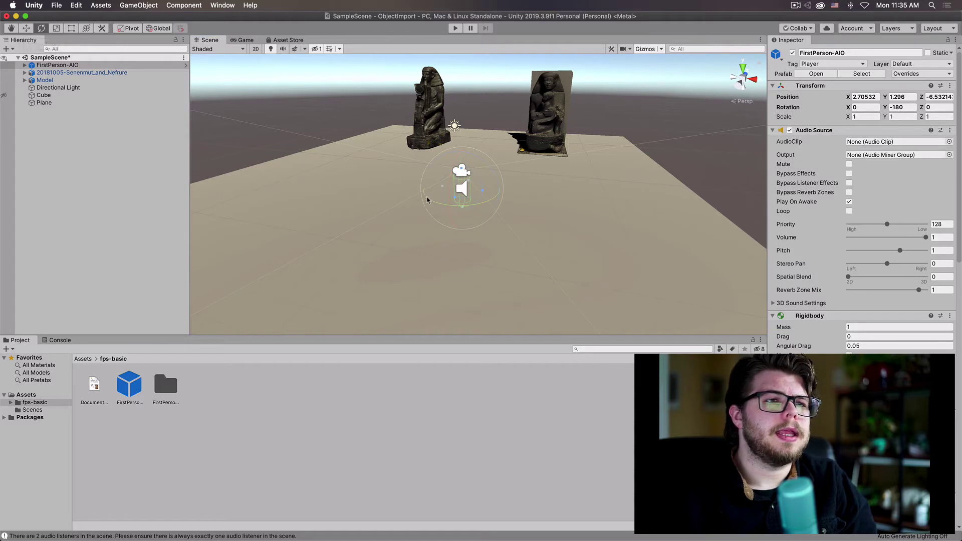
drag(427, 200, 512, 284)
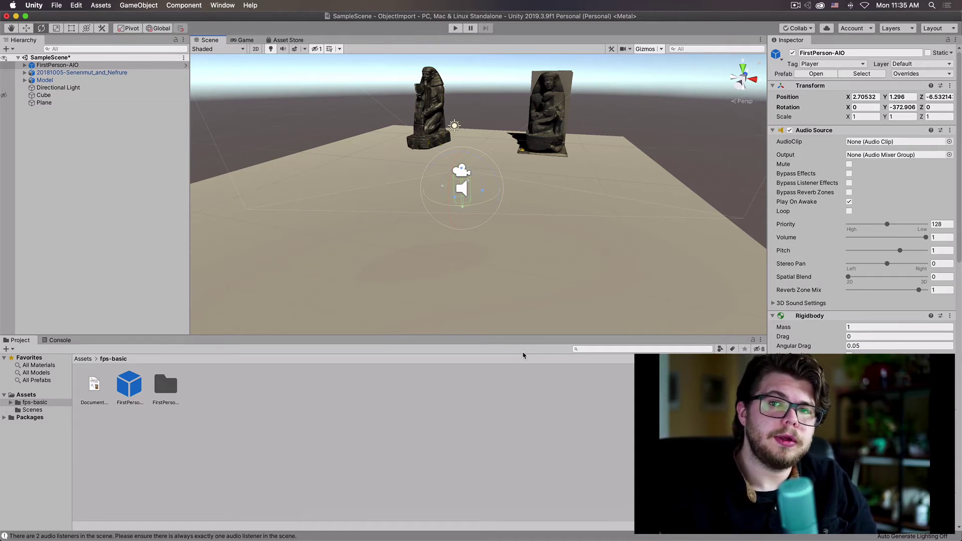
Open the About This Mac overview to check the macOS version and hardware, and close it again
click(4, 4)
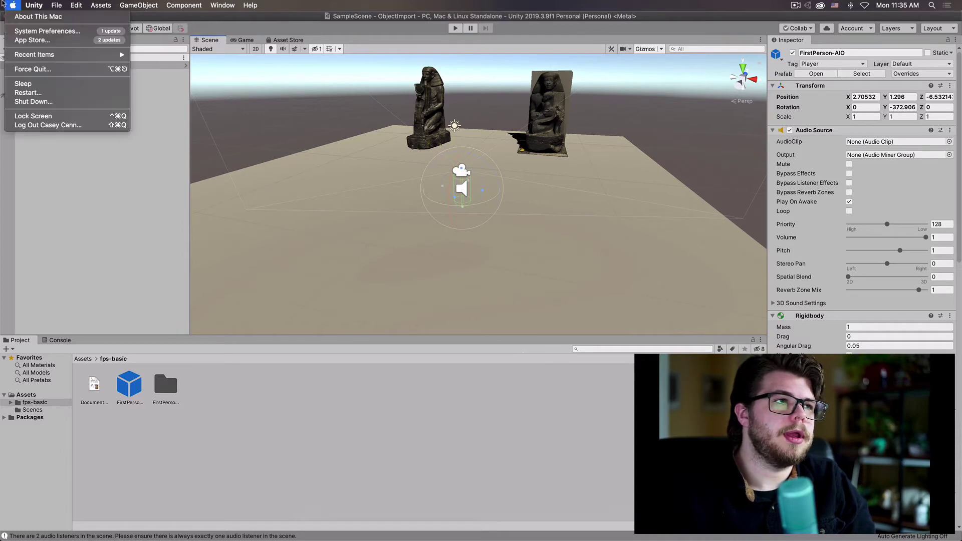
click(20, 16)
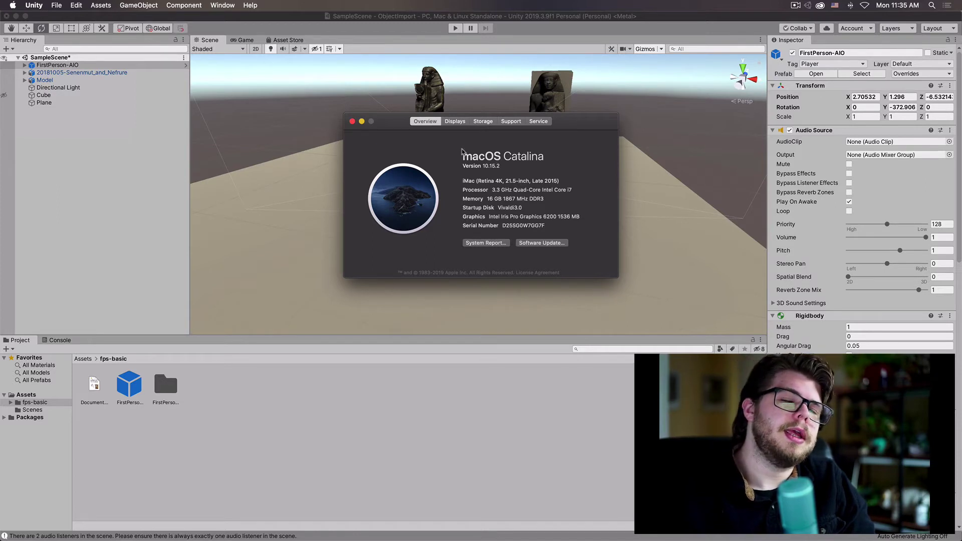
click(352, 122)
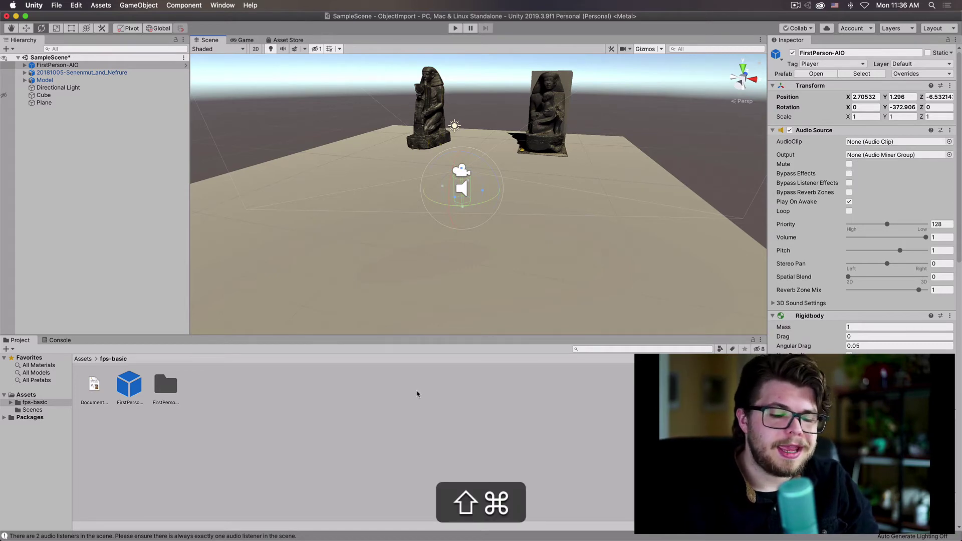
key(super+shift+5)
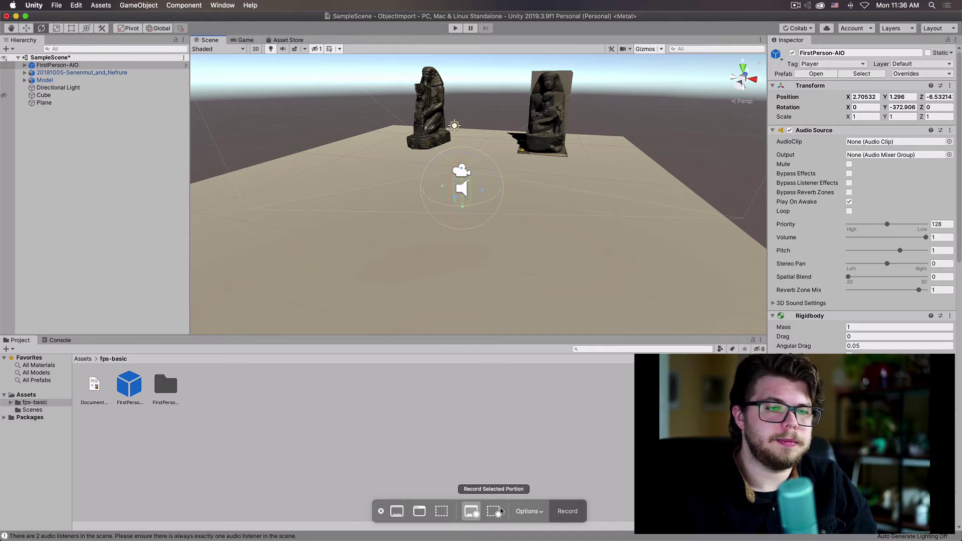
click(381, 511)
click(493, 457)
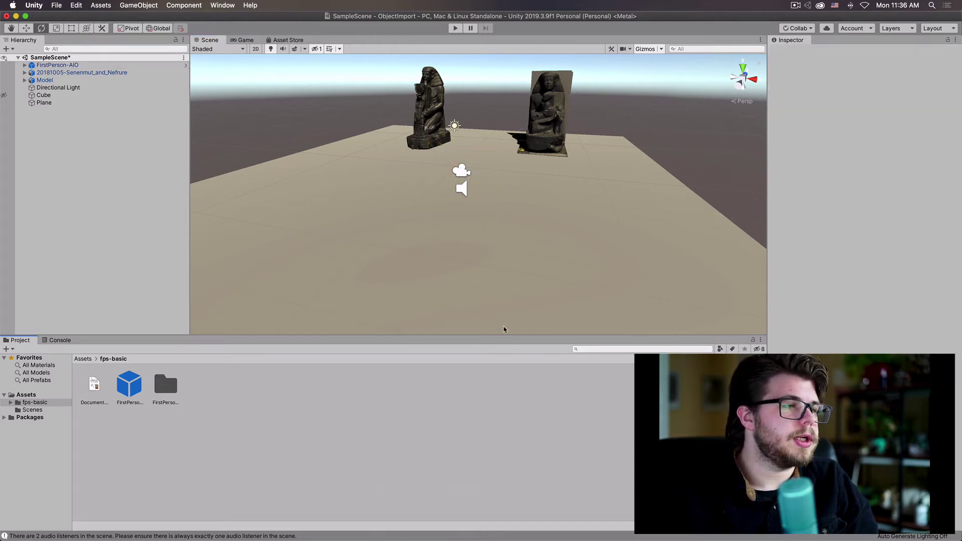
Find QuickTime Player with a system search and switch to it
key(super+space)
text(i)
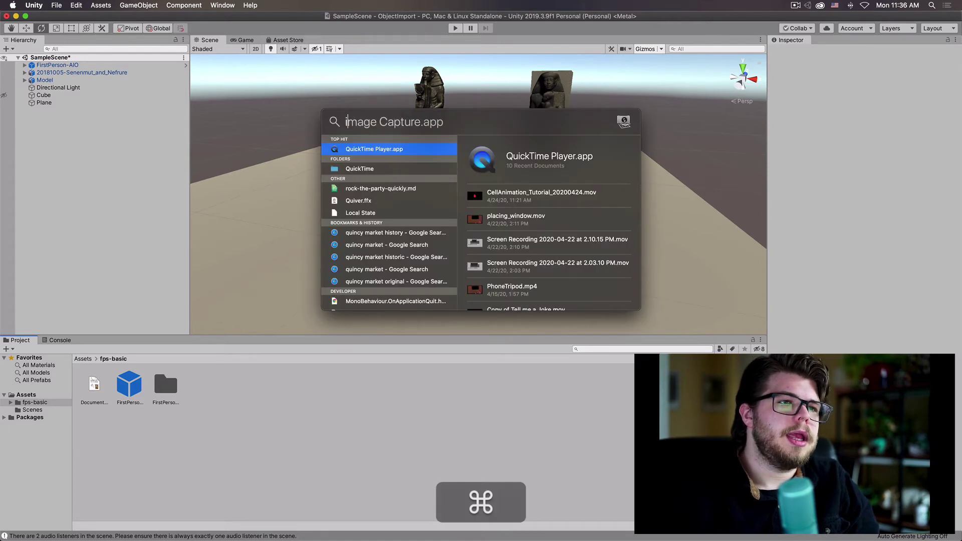
key(BackSpace)
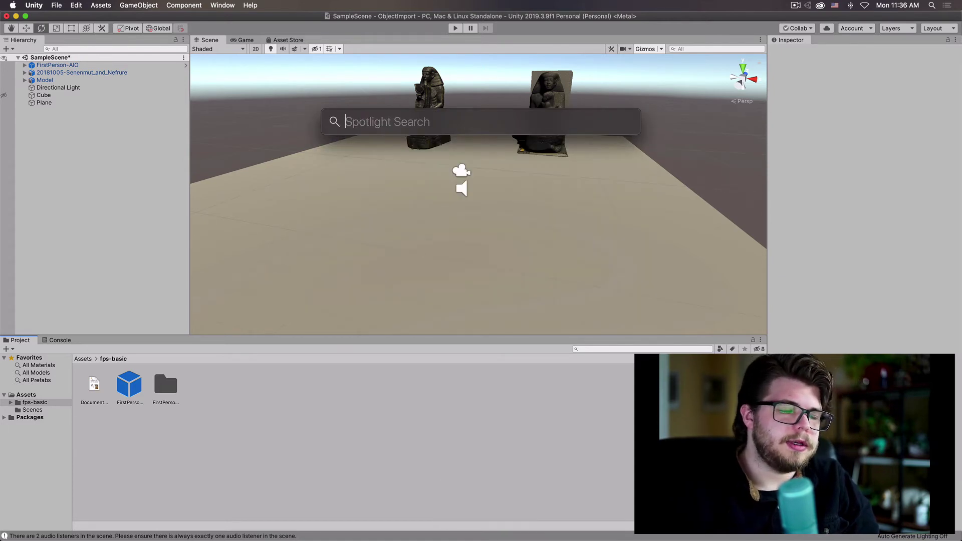
text(quic)
key(BackSpace)
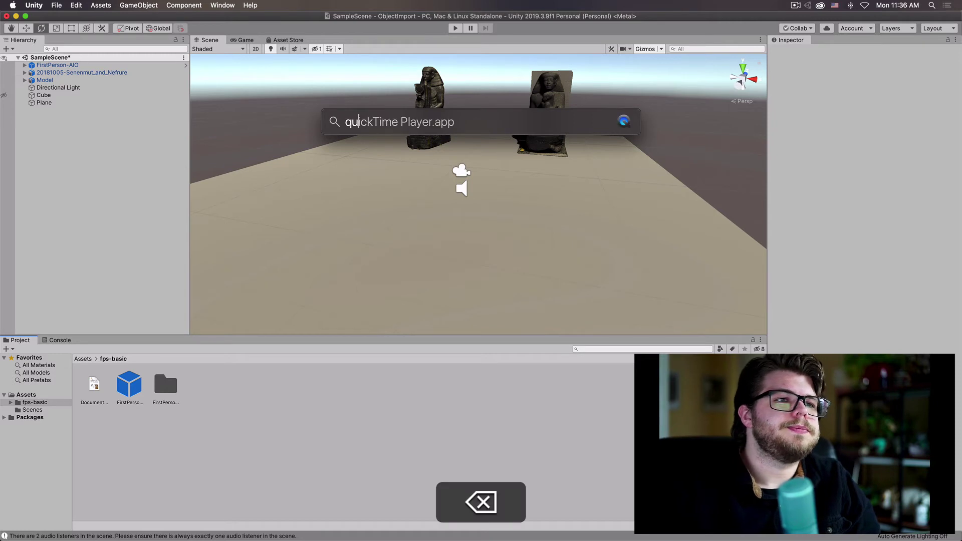
text(ck)
key(Return)
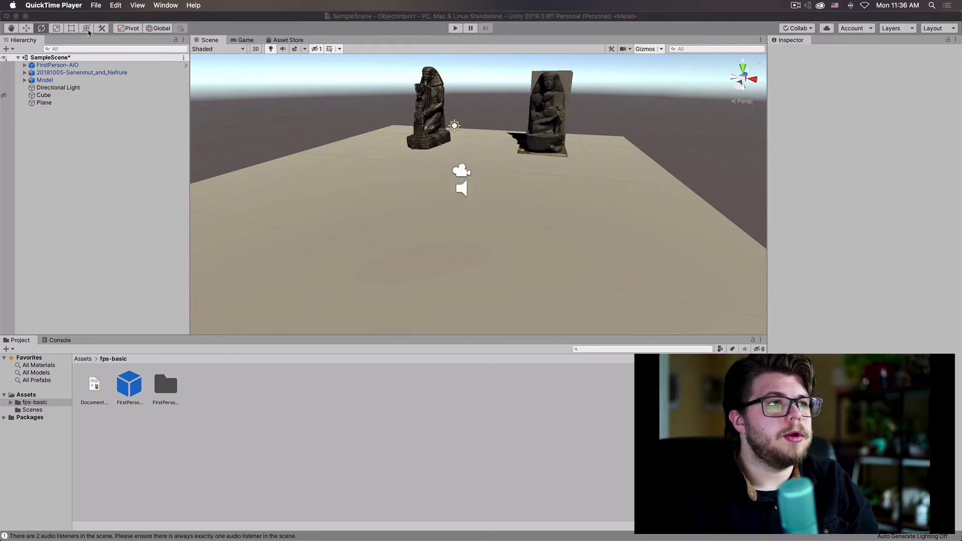
Start a new QuickTime screen recording that captures the entire screen
click(100, 5)
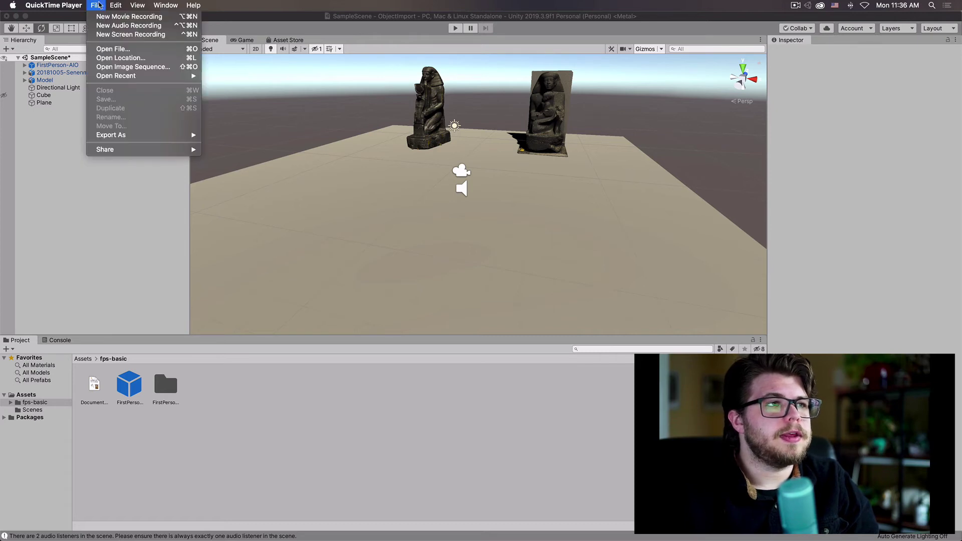
click(109, 35)
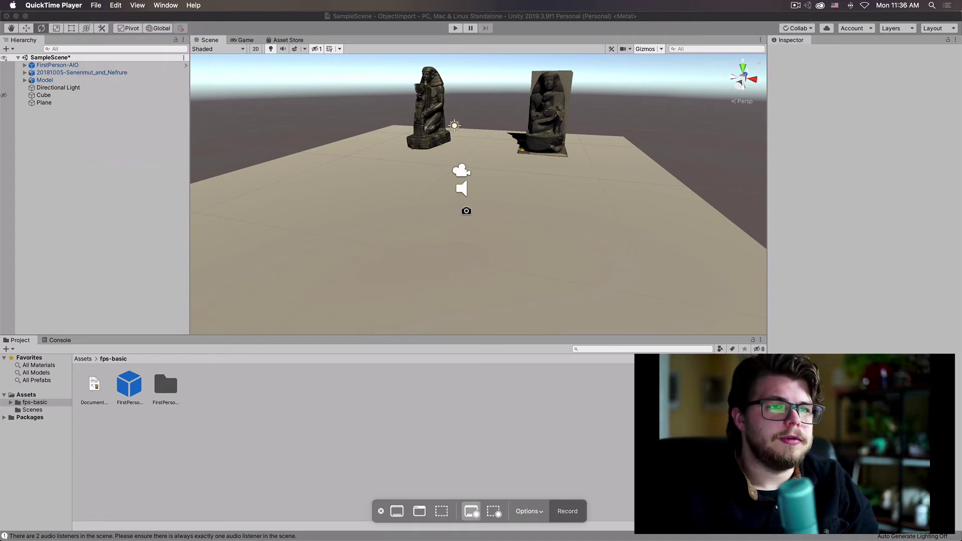
click(466, 210)
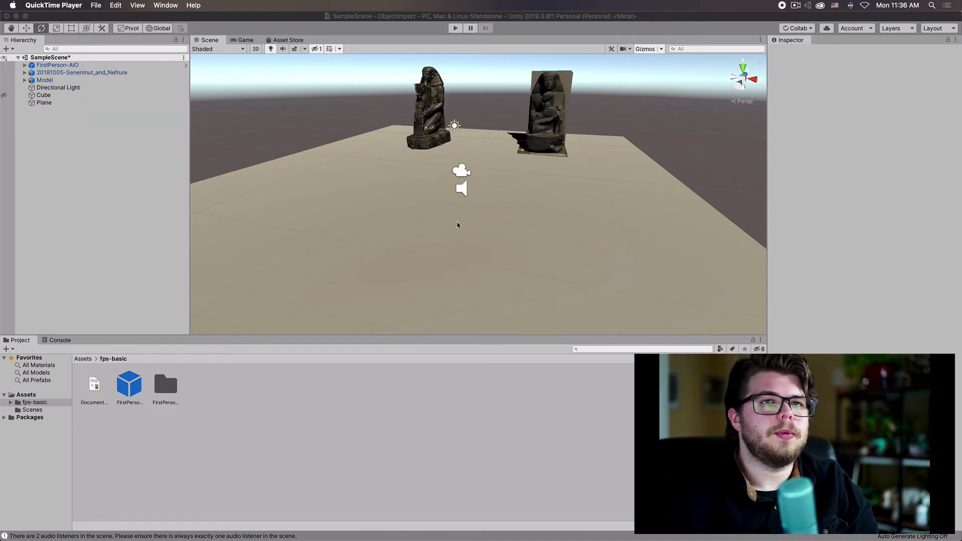
Return to Unity, select the FirstPerson-AIO object and maximize the Scene view
click(466, 190)
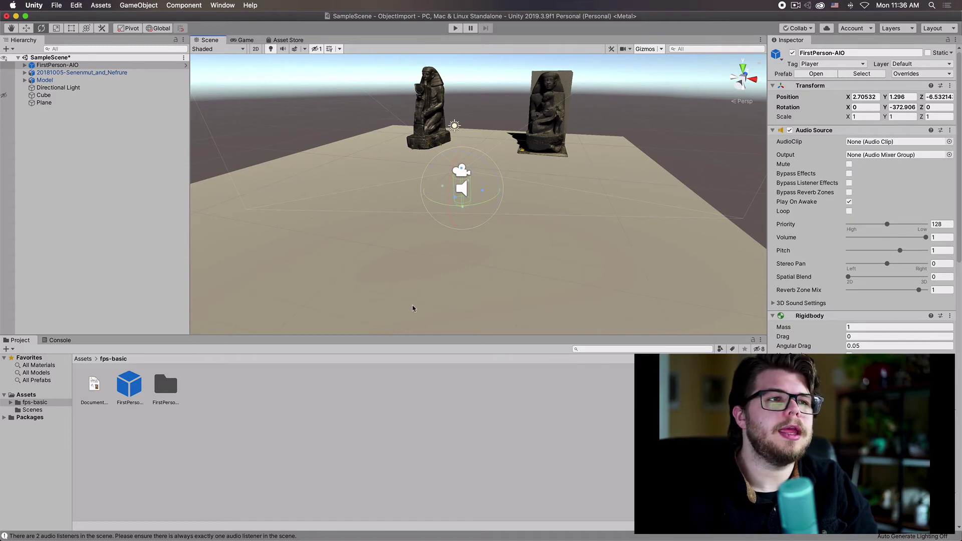
right_click(219, 39)
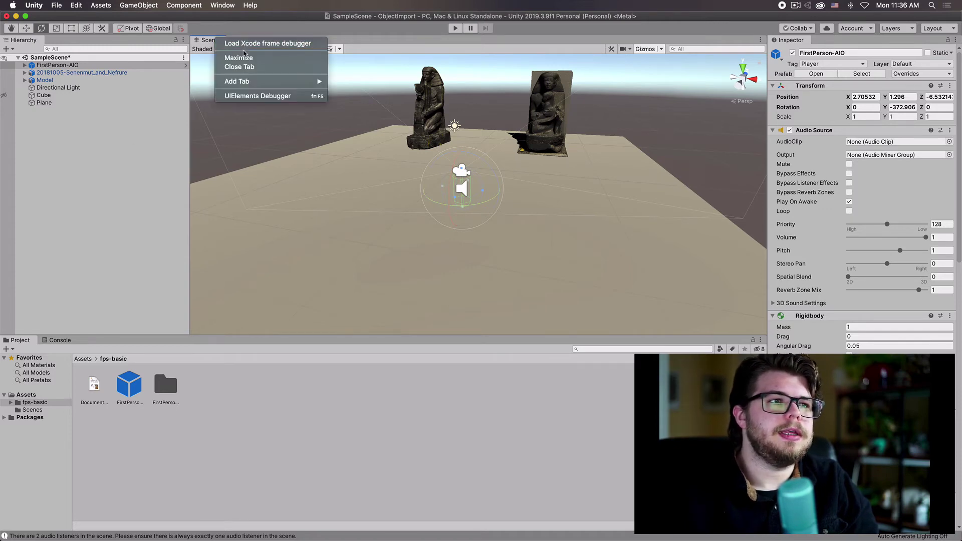
click(325, 183)
key(shift+space)
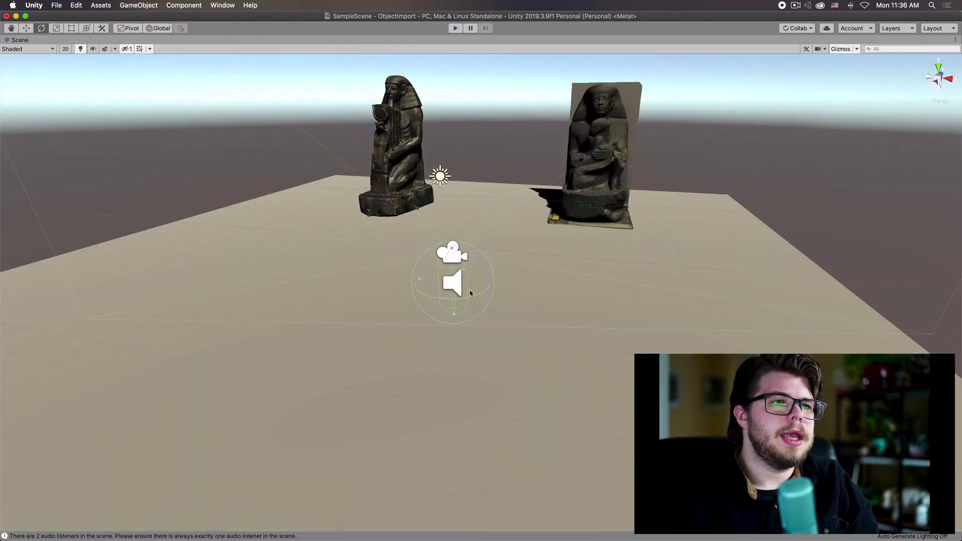
Test the scene briefly in play mode, stop it and restore the Scene view to its normal size
click(456, 29)
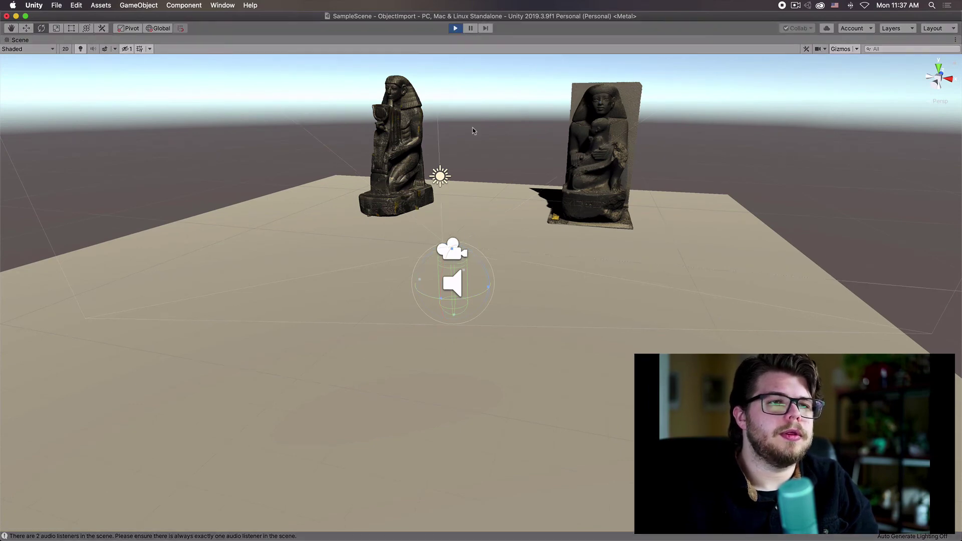
click(455, 29)
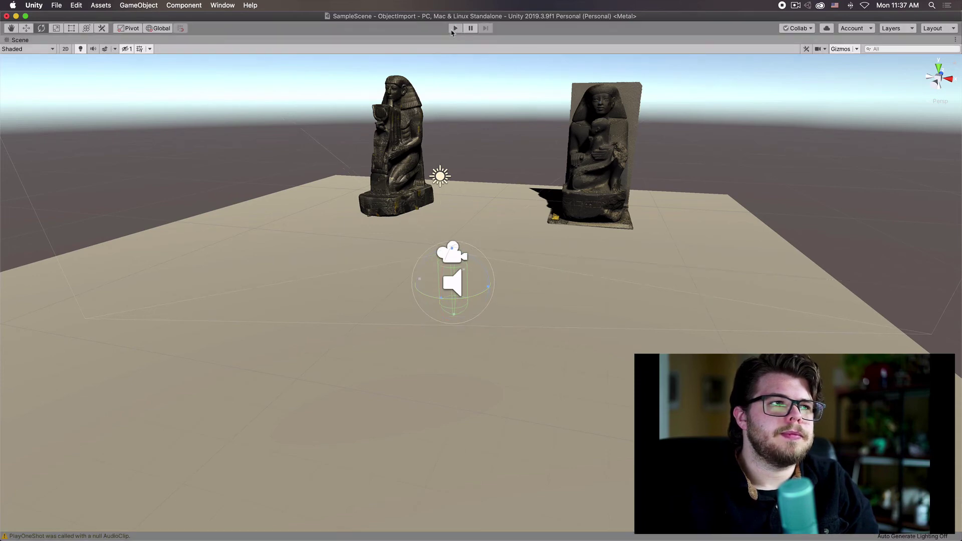
right_click(16, 40)
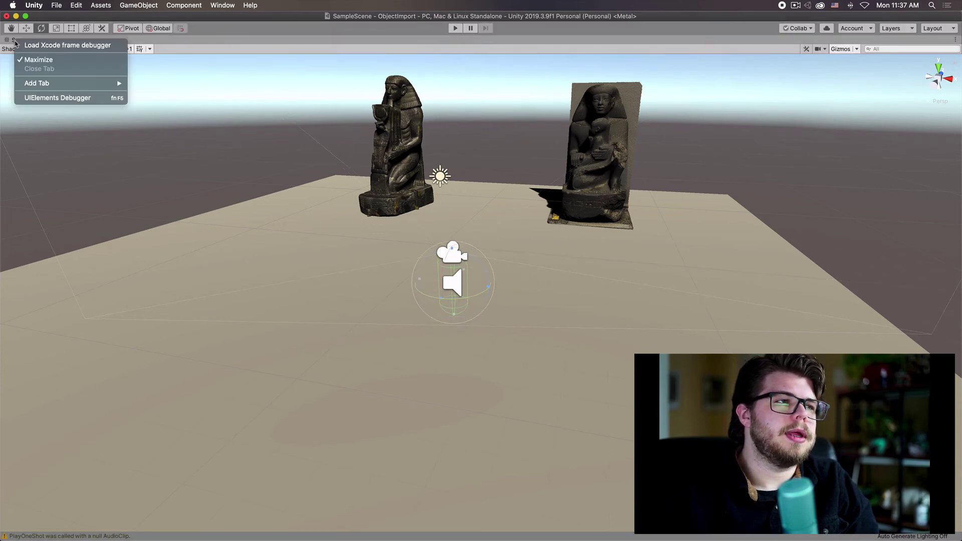
click(52, 61)
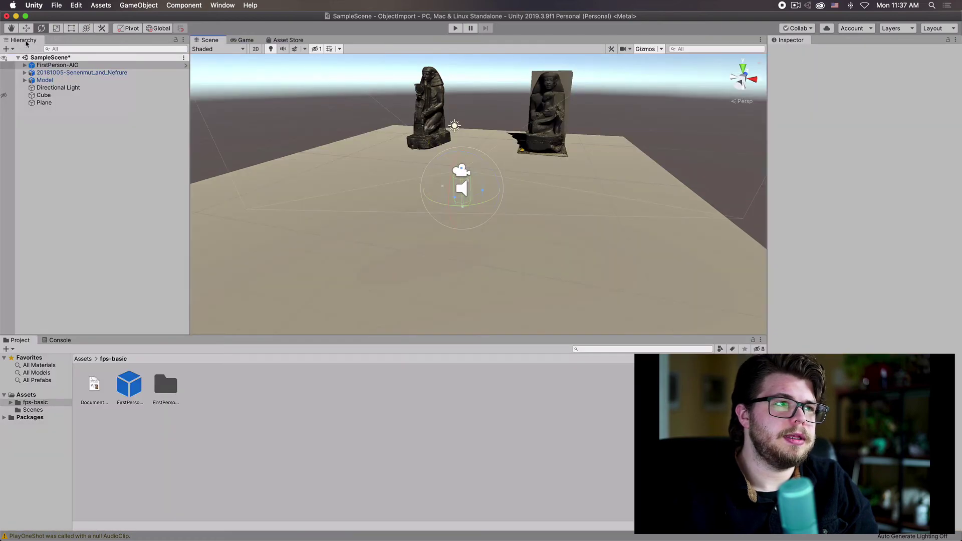
Switch to the Game view and maximize it to fill the editor window
right_click(243, 43)
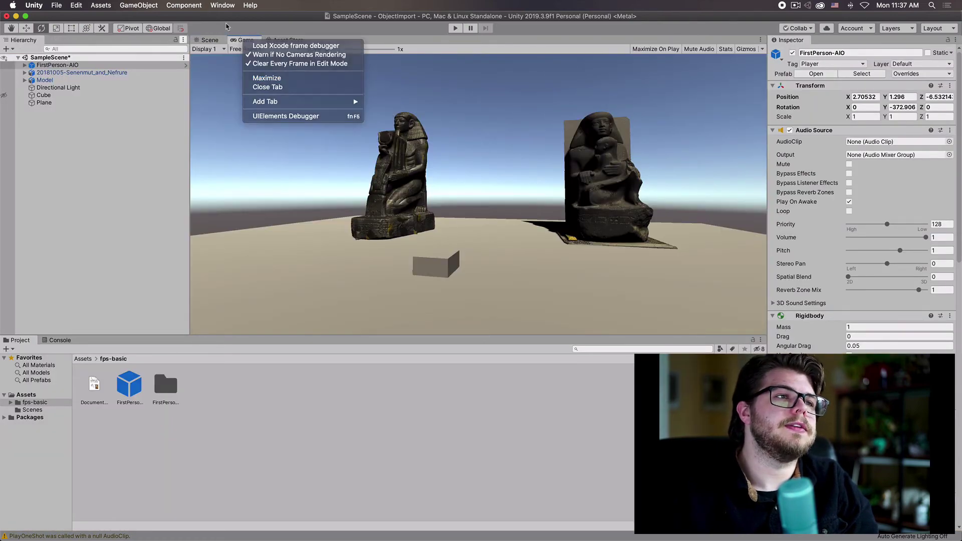
click(205, 39)
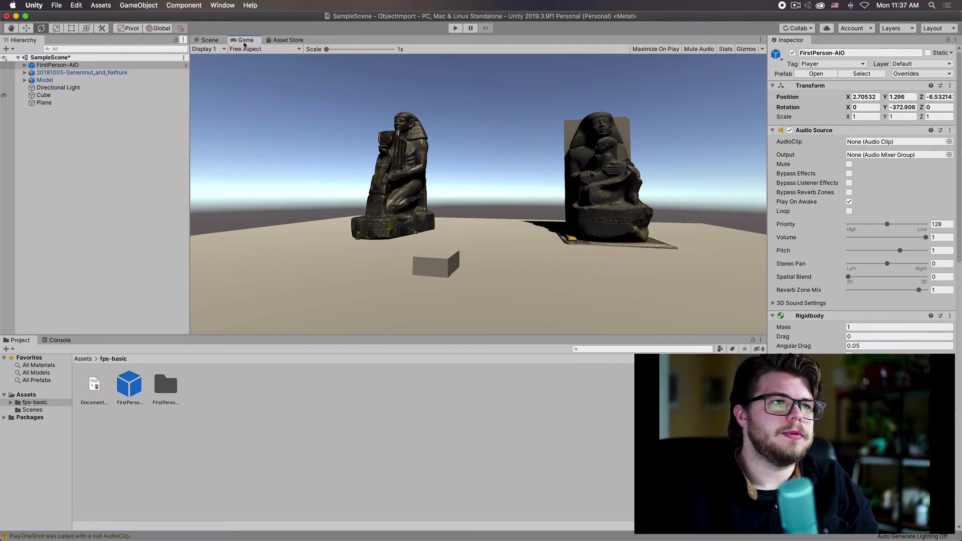
right_click(245, 43)
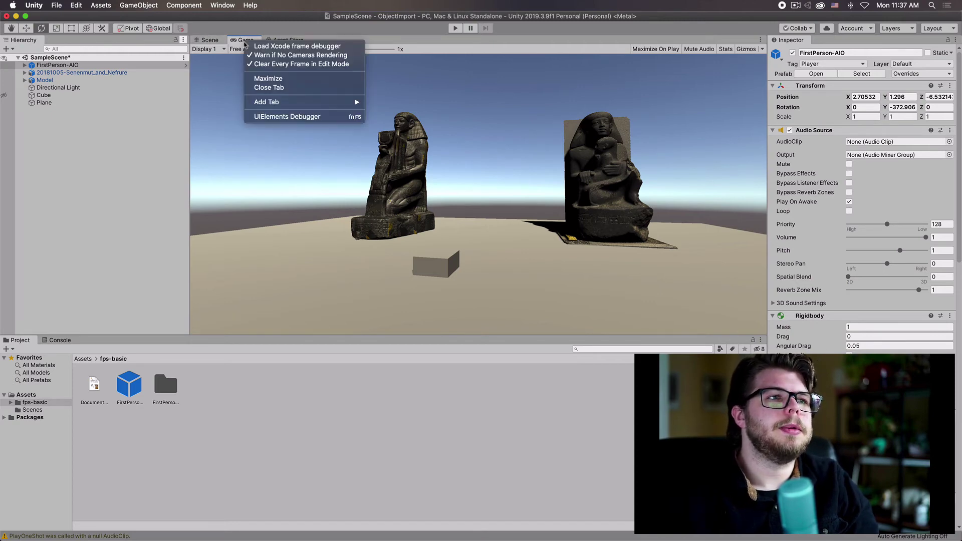
click(270, 80)
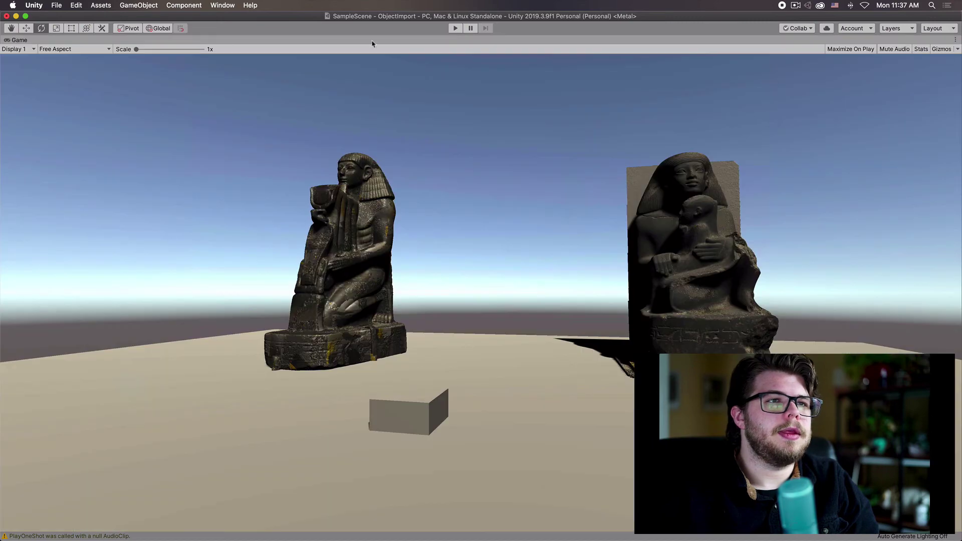
Start play mode and walk the first-person controller left and forward toward the front of the kneeling statue
click(455, 28)
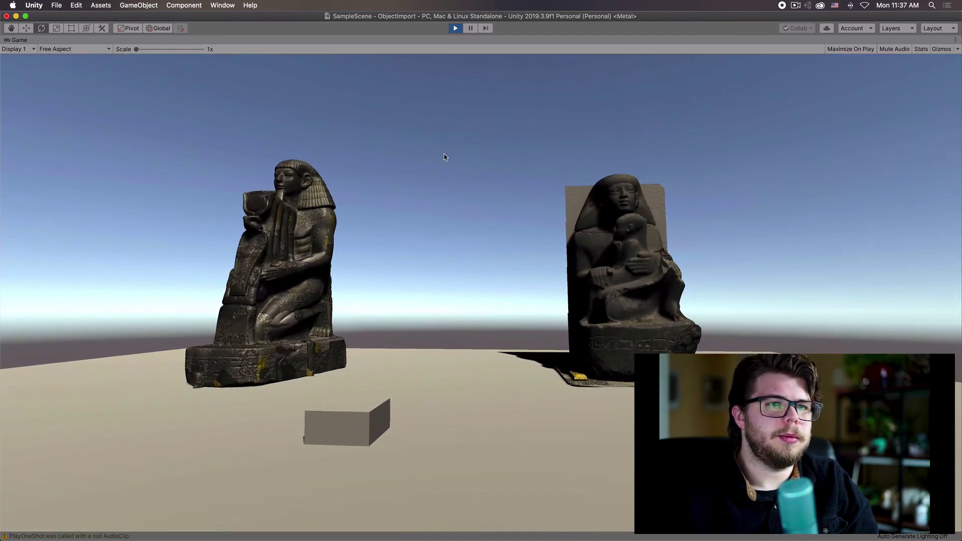
key(a)
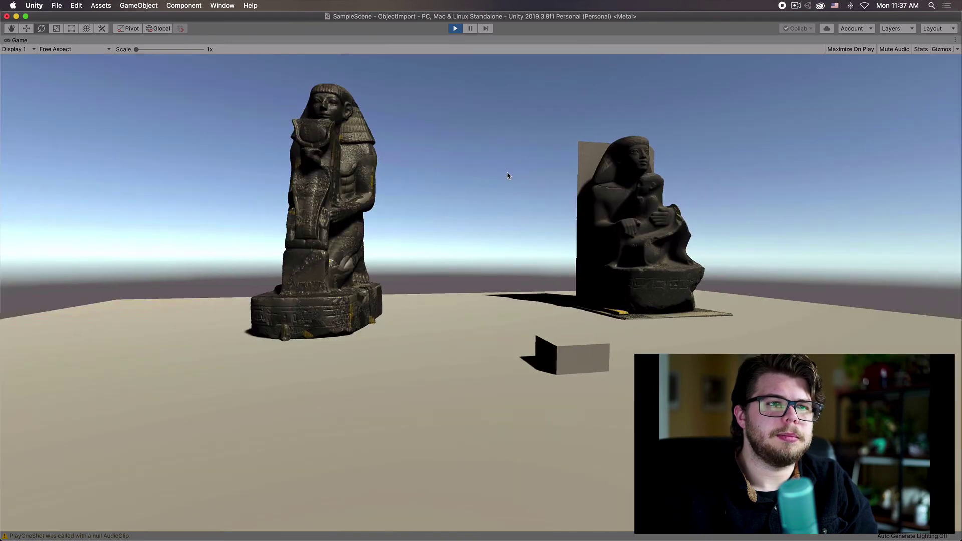
key(a)
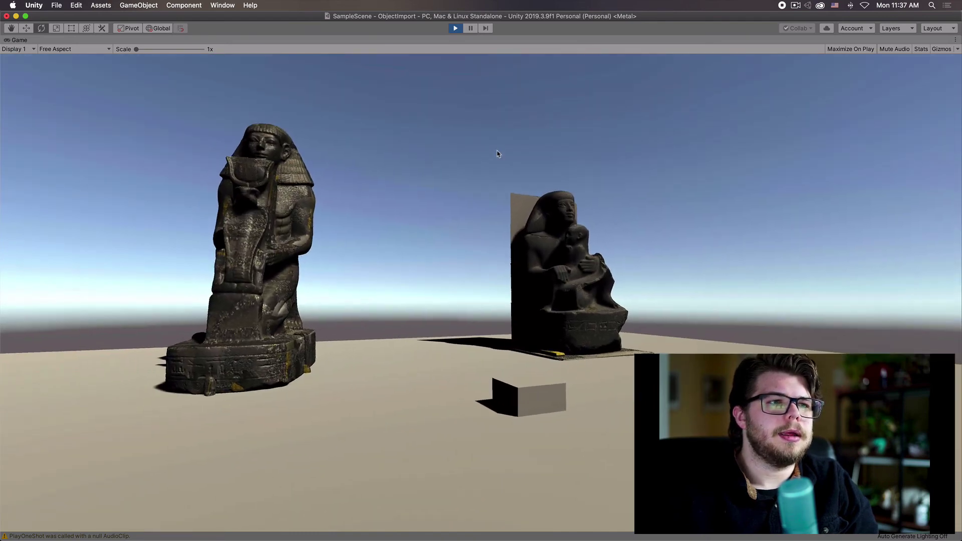
key(w)
key(a)
key(w)
key(a)
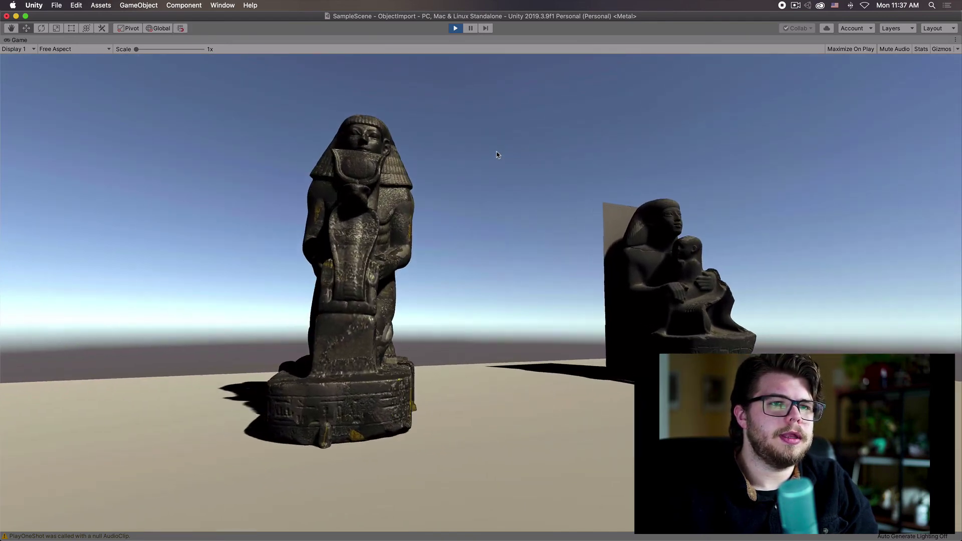
Walk the first-person controller right past both statues, back away from them, and stop play mode
key(d)
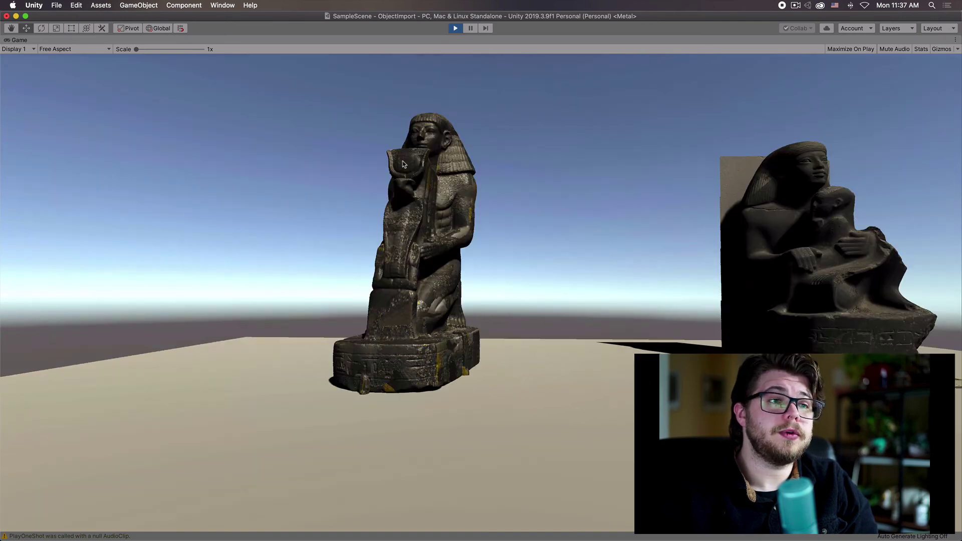
key(d)
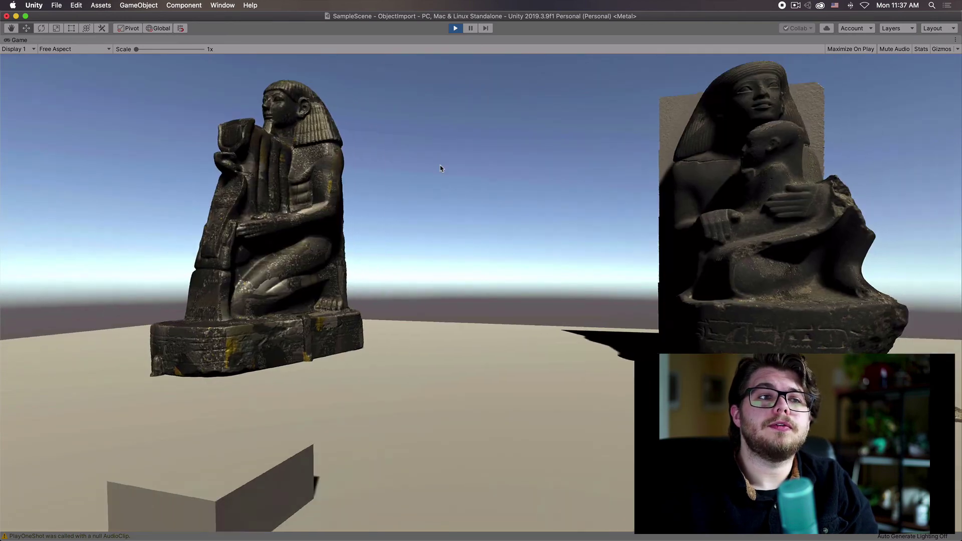
key(s)
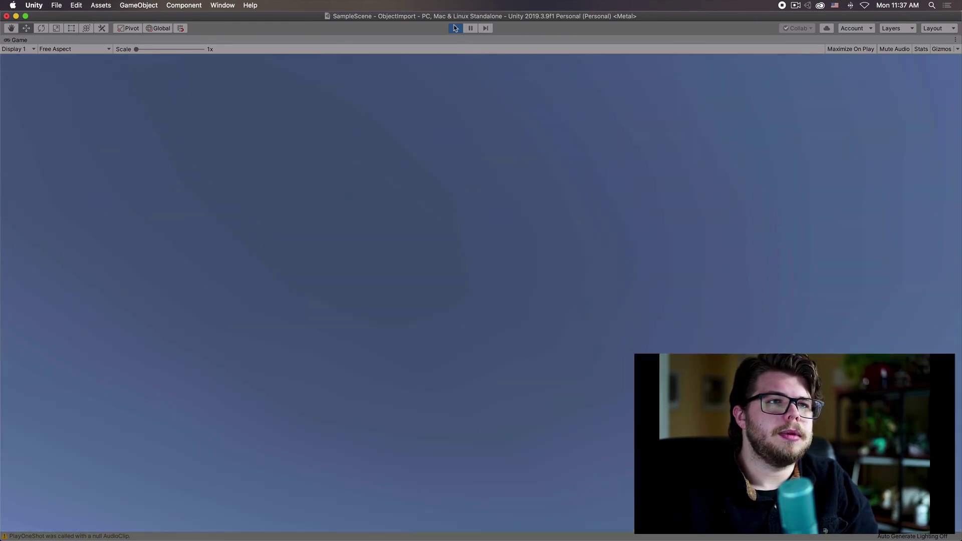
click(454, 28)
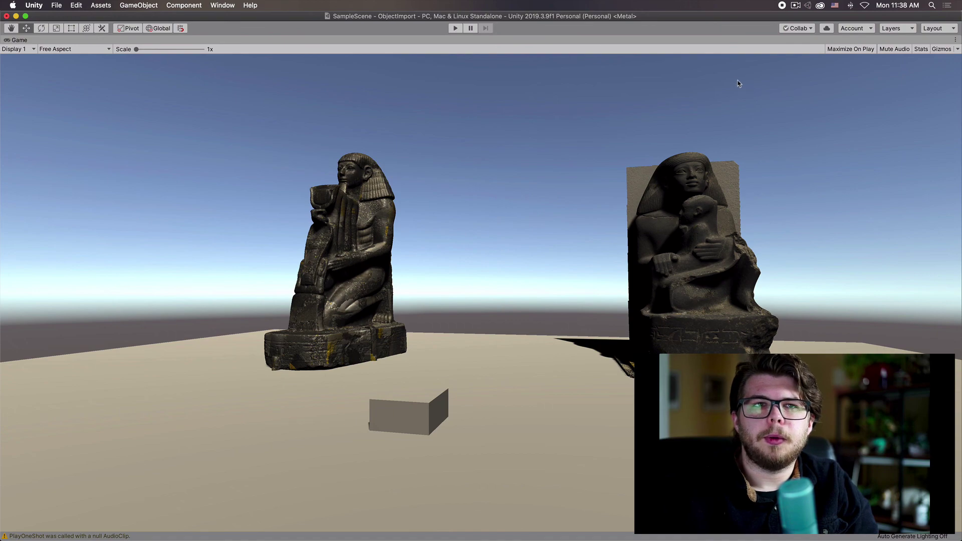
click(796, 5)
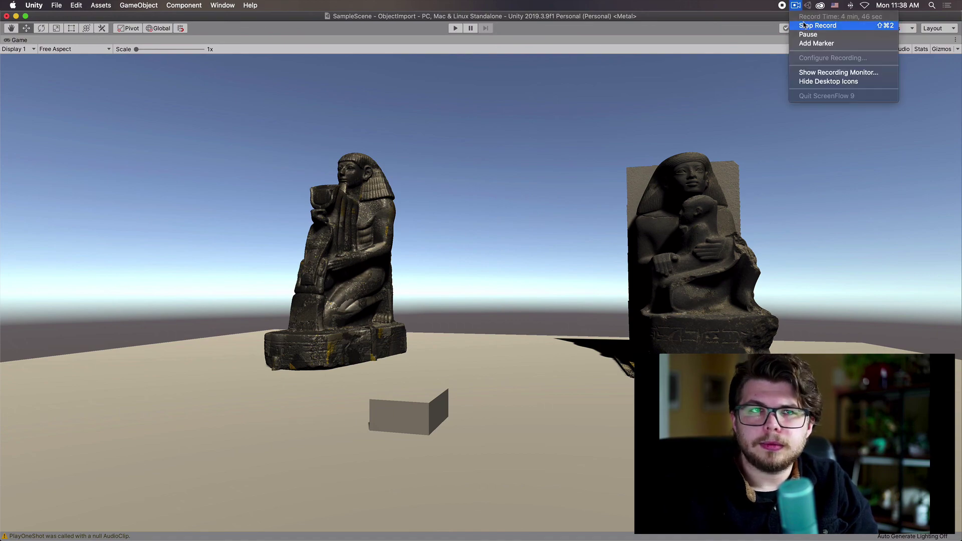